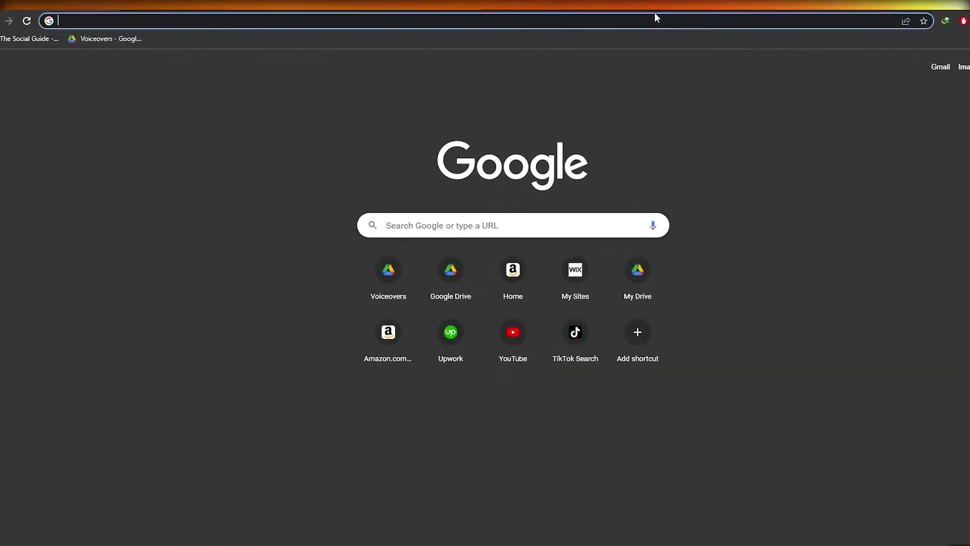
- Load upwork.com from Chrome's address bar
type("upwork.com")
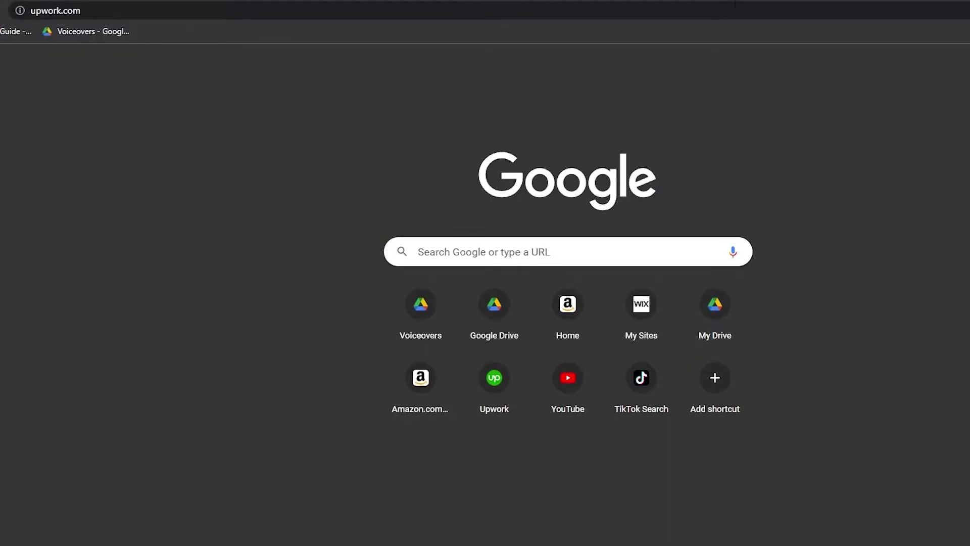
key("Return")
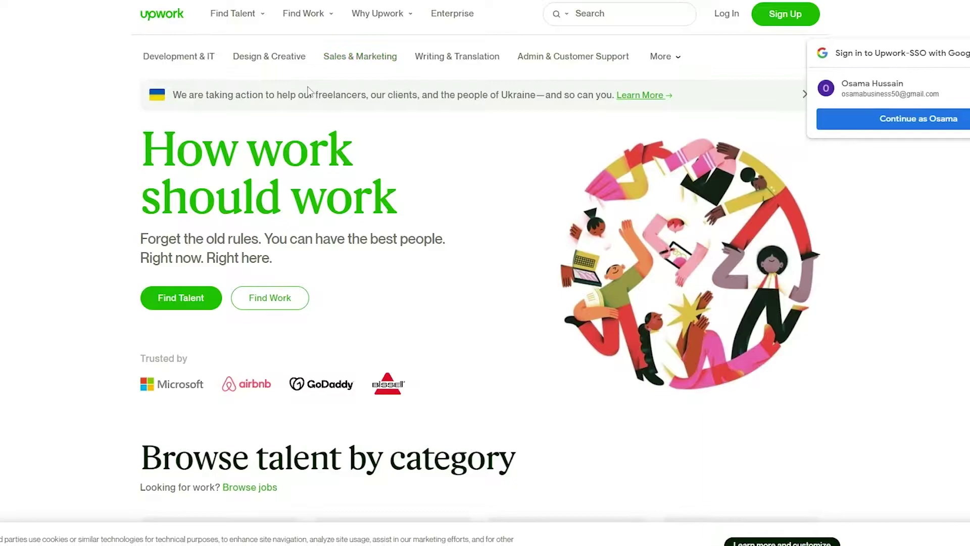
- Log in to Upwork through the Continue with Google option
scroll(700, 32, "down", 1)
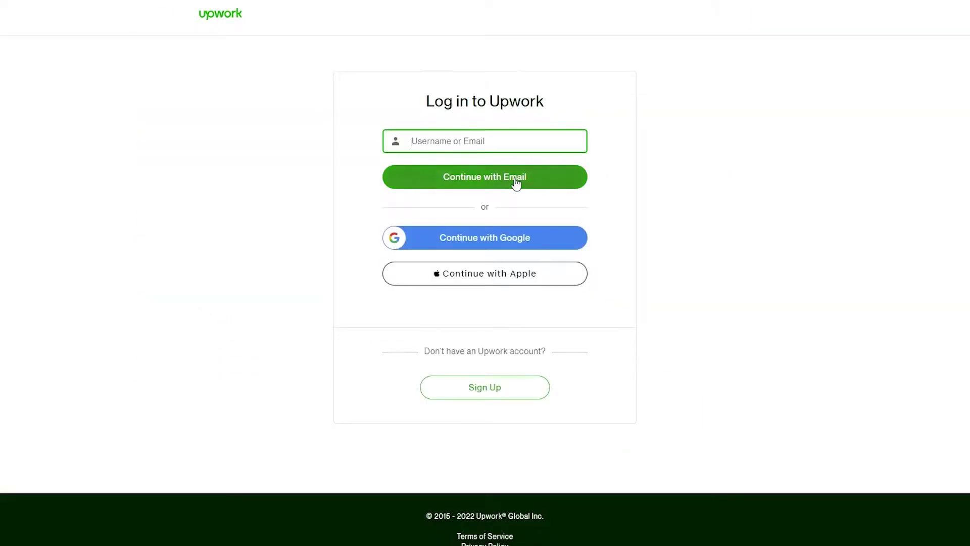
left_click(463, 244)
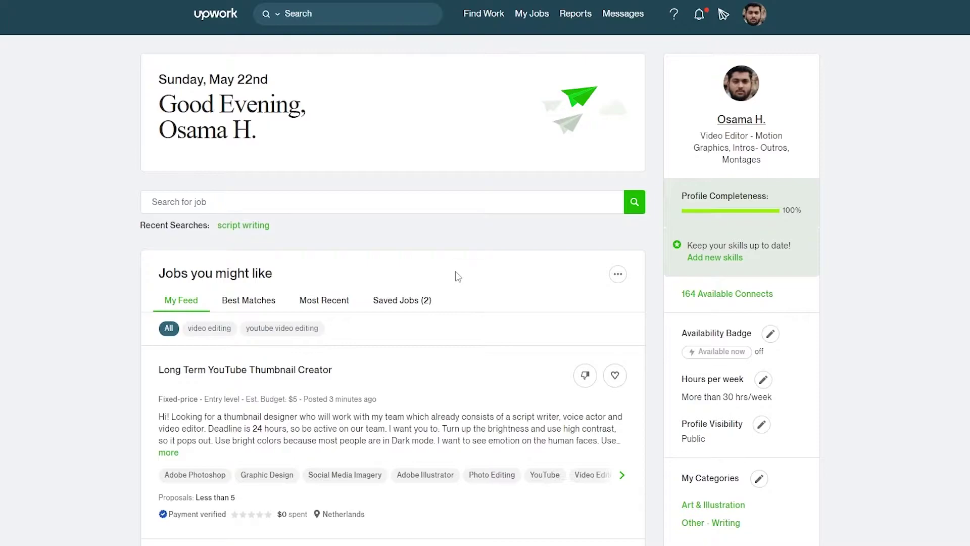
- Scroll down the dashboard job feed toward the footer links
scroll(457, 257, "down", 4)
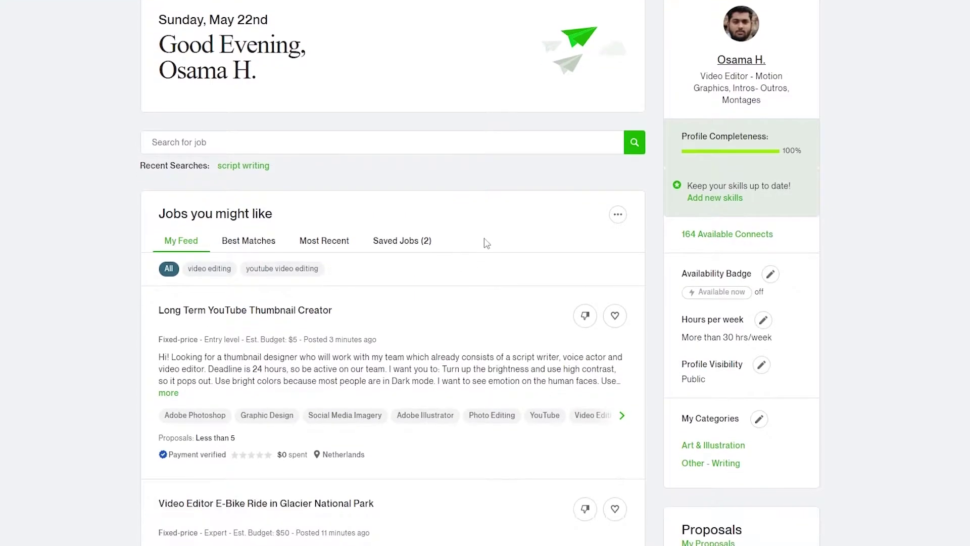
scroll(710, 65, "up", 4)
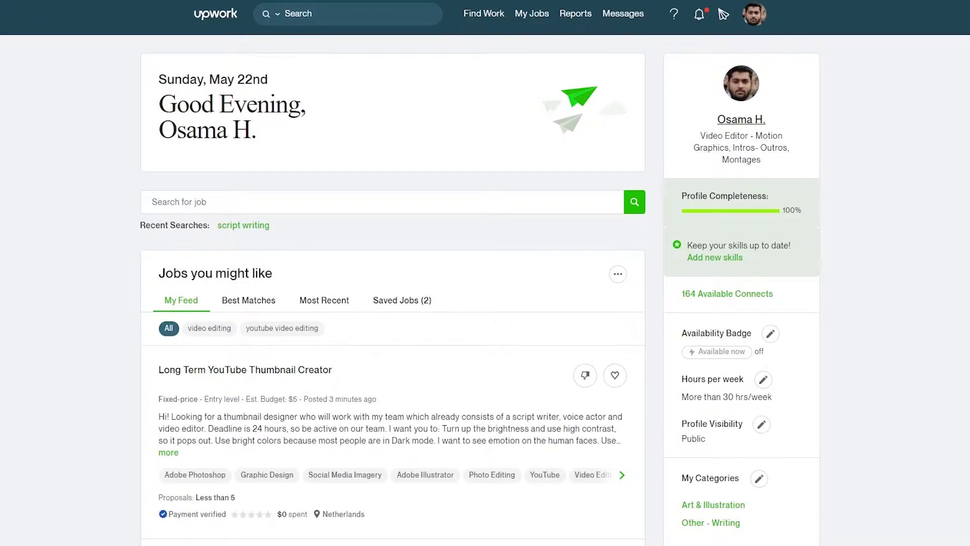
scroll(392, 303, "down", 20)
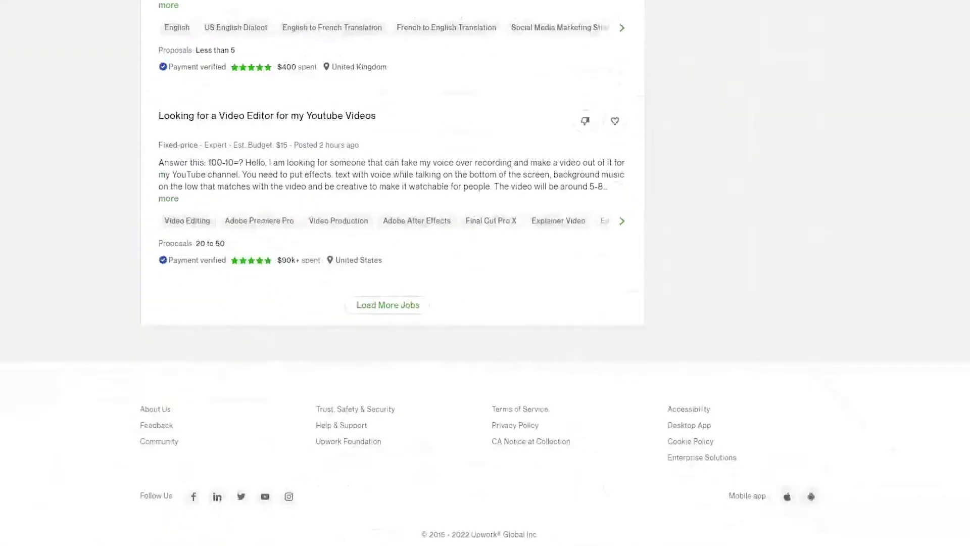
- Download the Windows 64-bit Standard installer from the Desktop App page
left_click(677, 427)
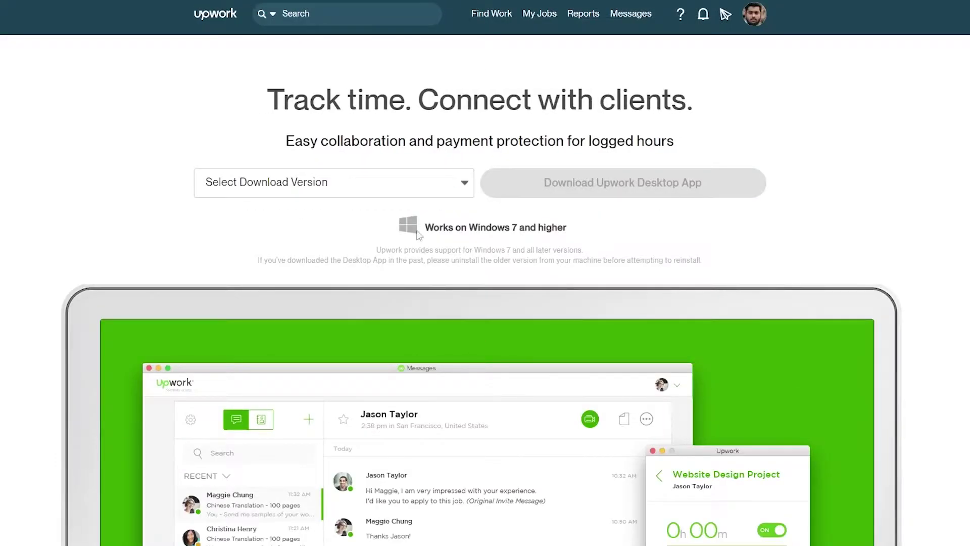
left_click(461, 183)
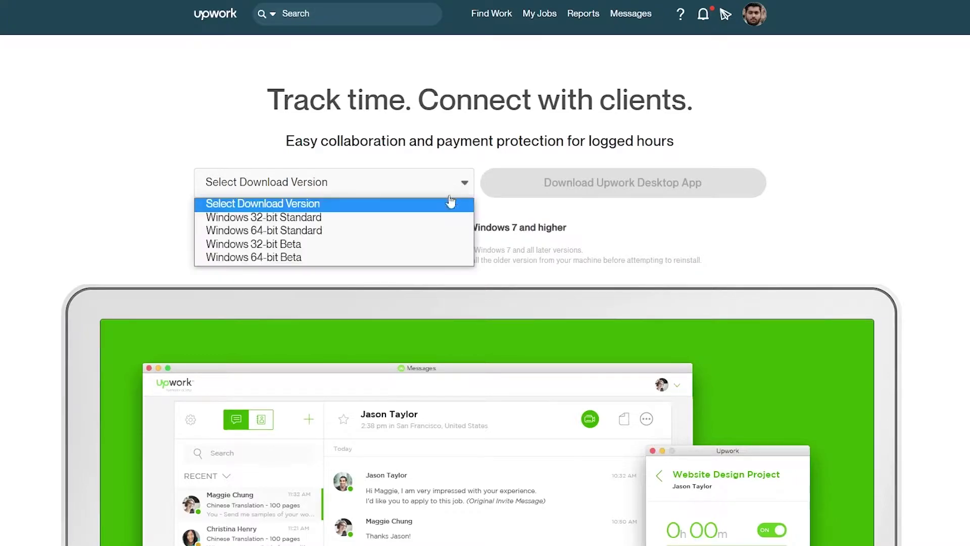
left_click(402, 230)
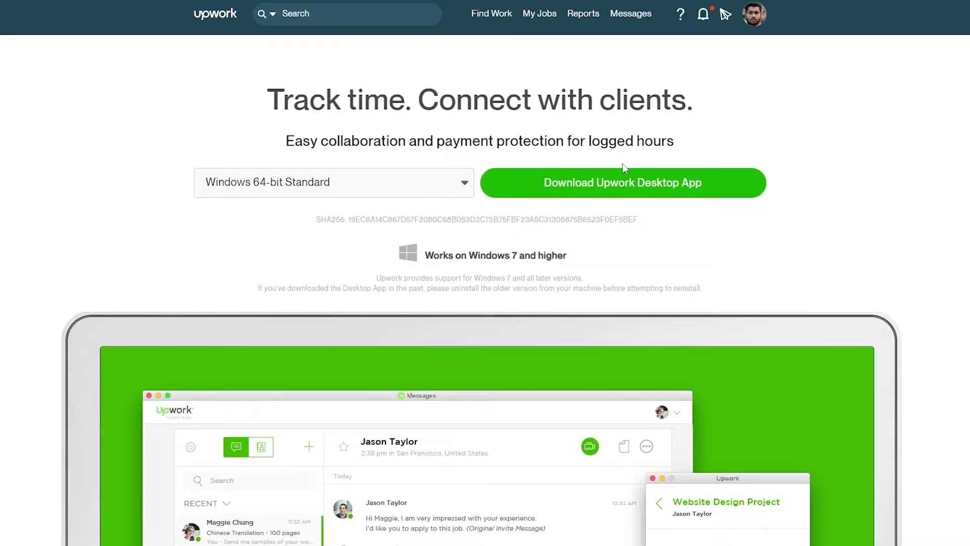
left_click(615, 189)
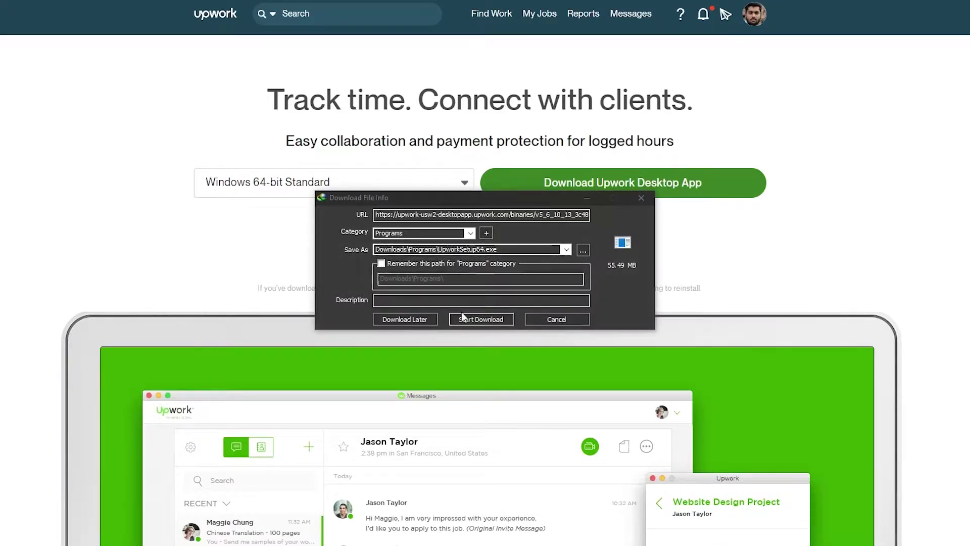
- Download UpworkSetup64.exe with Internet Download Manager and run it
left_click(488, 320)
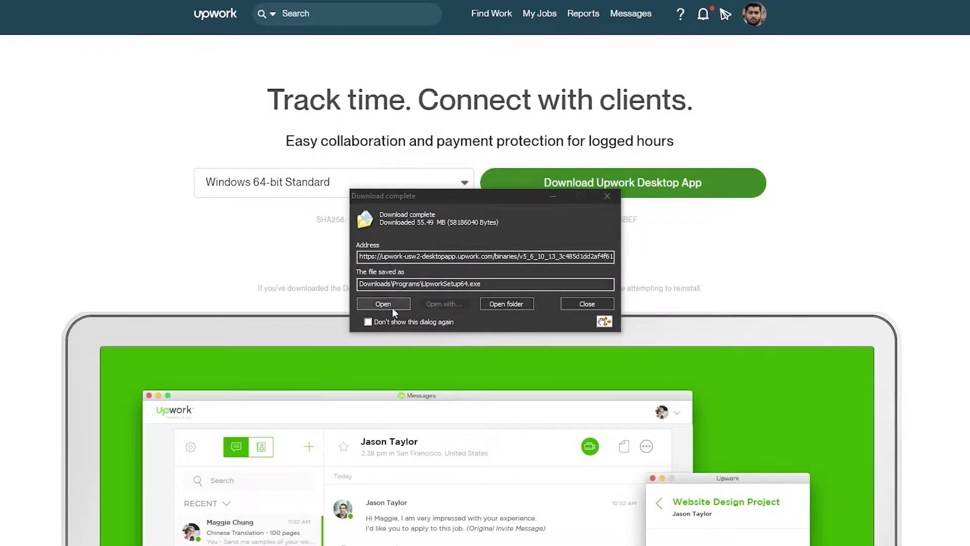
left_click(393, 305)
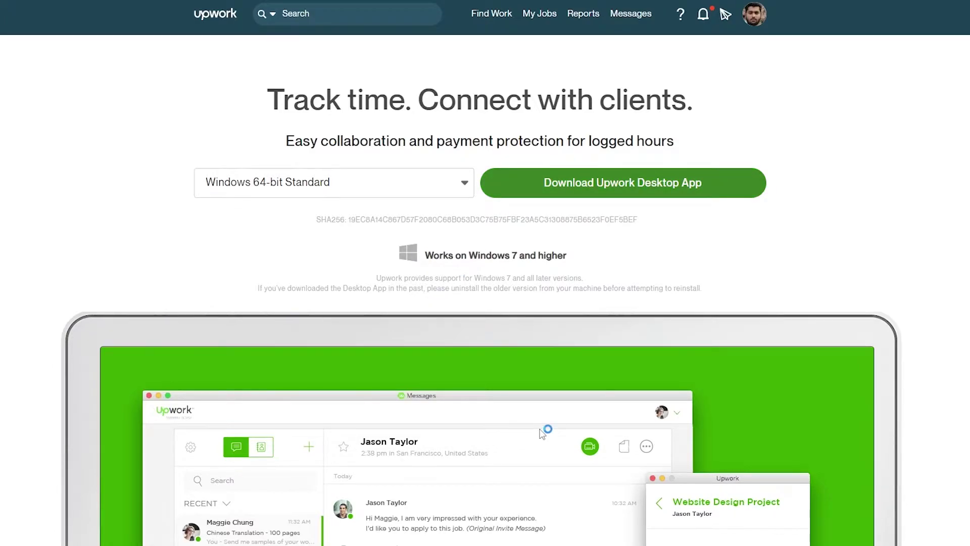
- Wait on the download page until the desktop app's Log in window appears
scroll(542, 434, "down", 6)
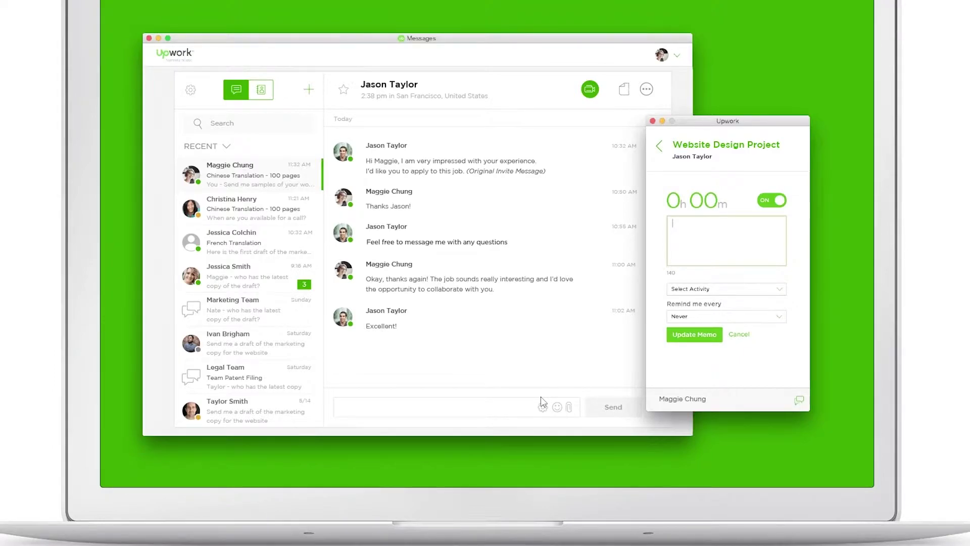
scroll(741, 186, "up", 1)
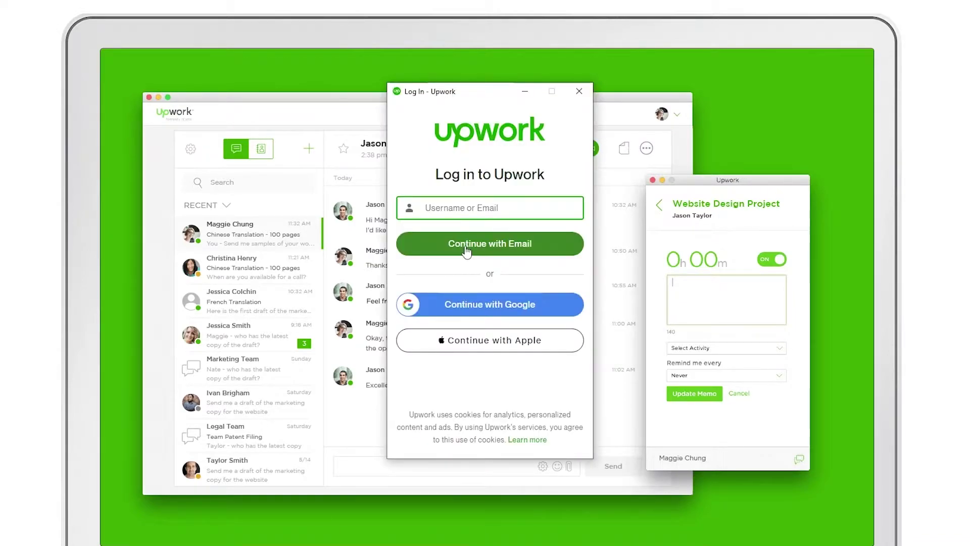
- Log in to the desktop app and finish the Time Tracker and Messages intro slides
left_click(488, 303)
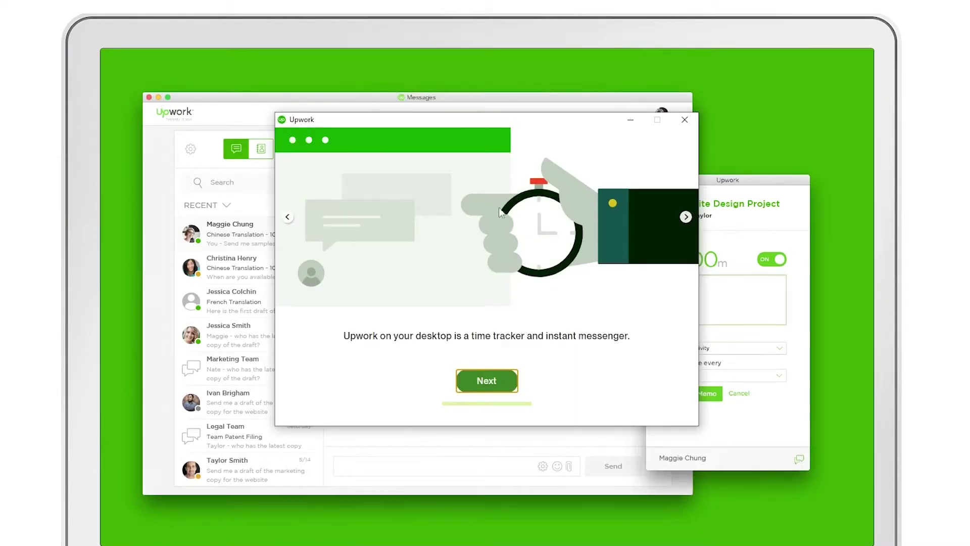
left_click(480, 384)
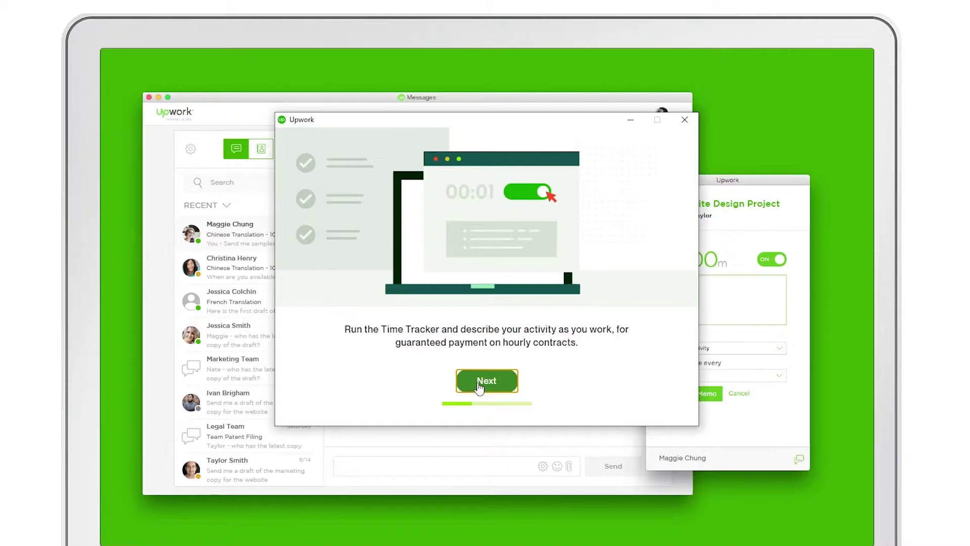
left_click(480, 384)
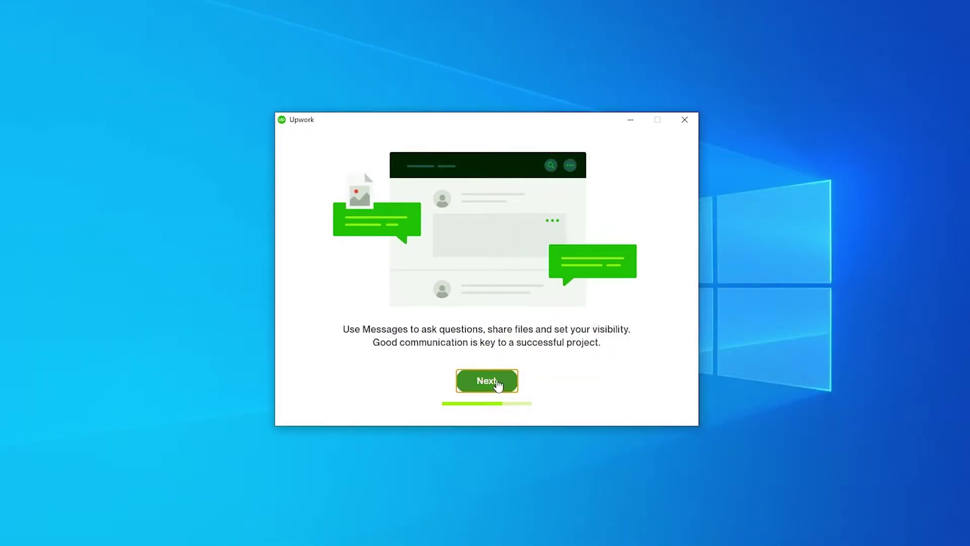
left_click(498, 385)
left_click(492, 380)
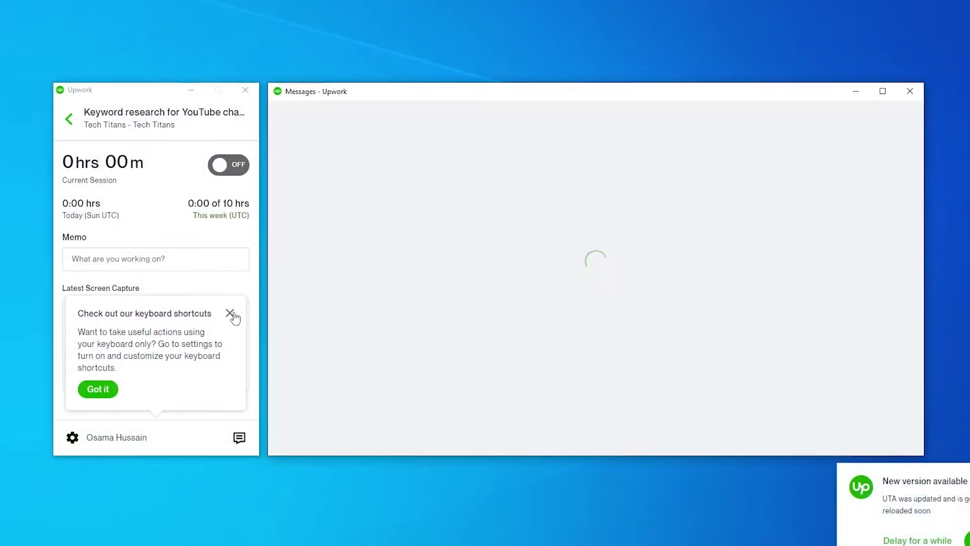
- Dismiss the shortcuts tip, minimize Messages, reposition the tracker, and show the contracts list
left_click(230, 313)
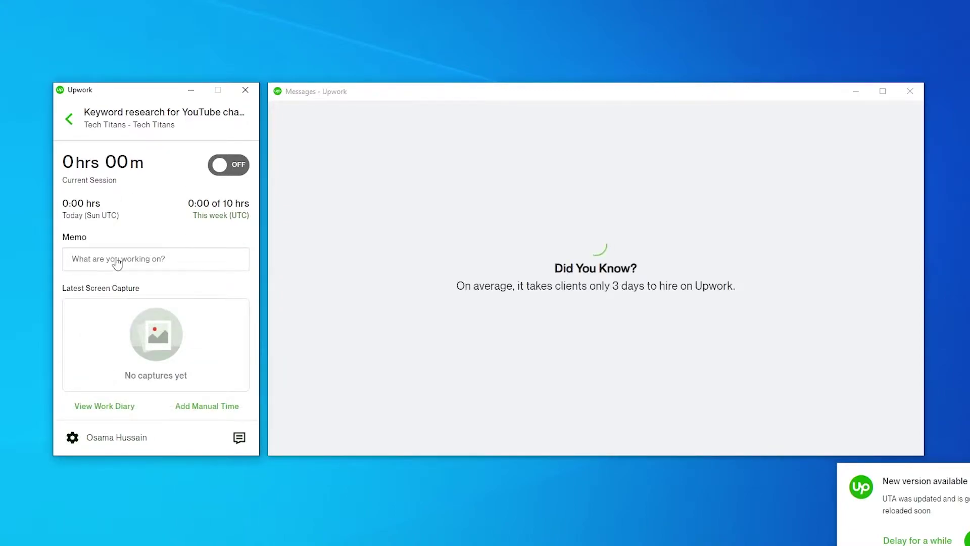
left_click_drag(150, 98, 448, 72)
left_click(664, 85)
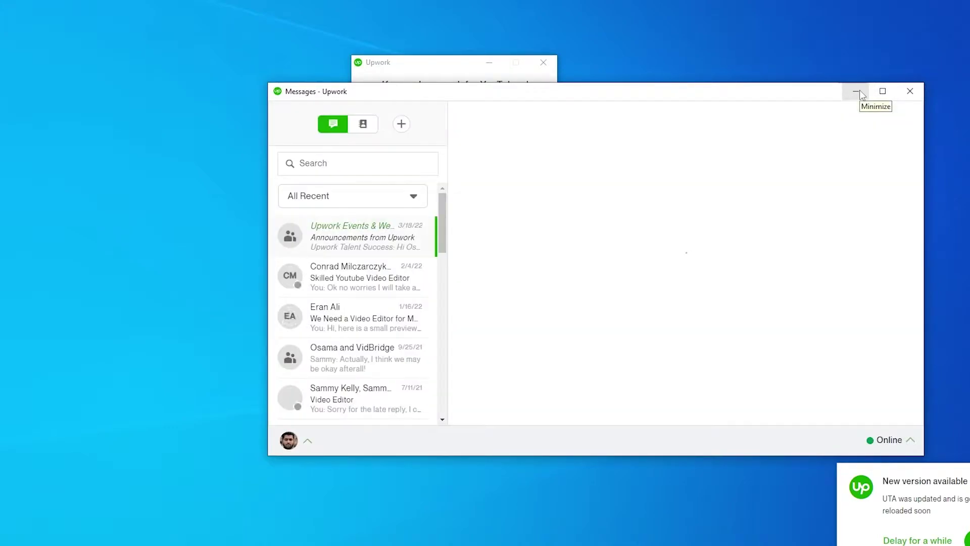
left_click(857, 92)
left_click_drag(422, 65, 500, 80)
left_click(444, 104)
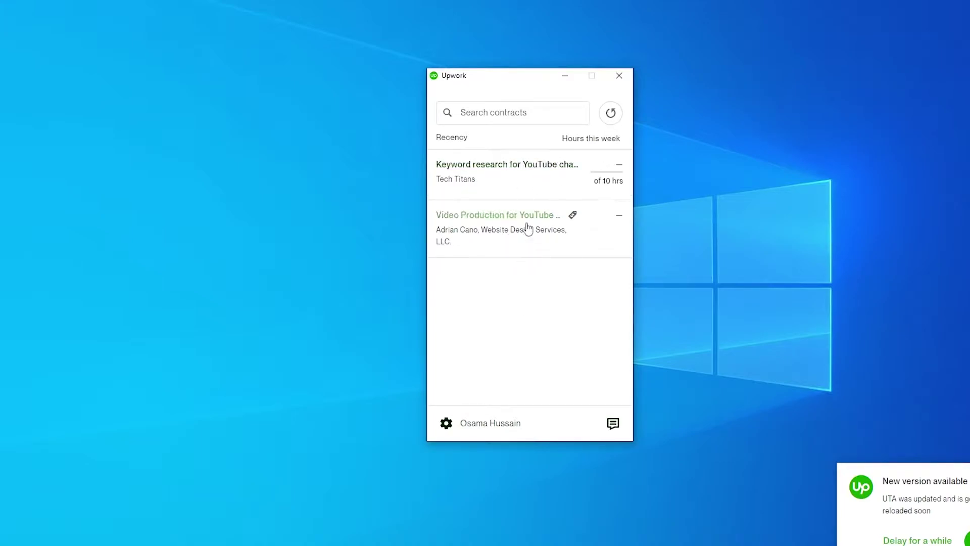
- Open the Keyword research for YouTube contract and start an empty memo
left_click(530, 173)
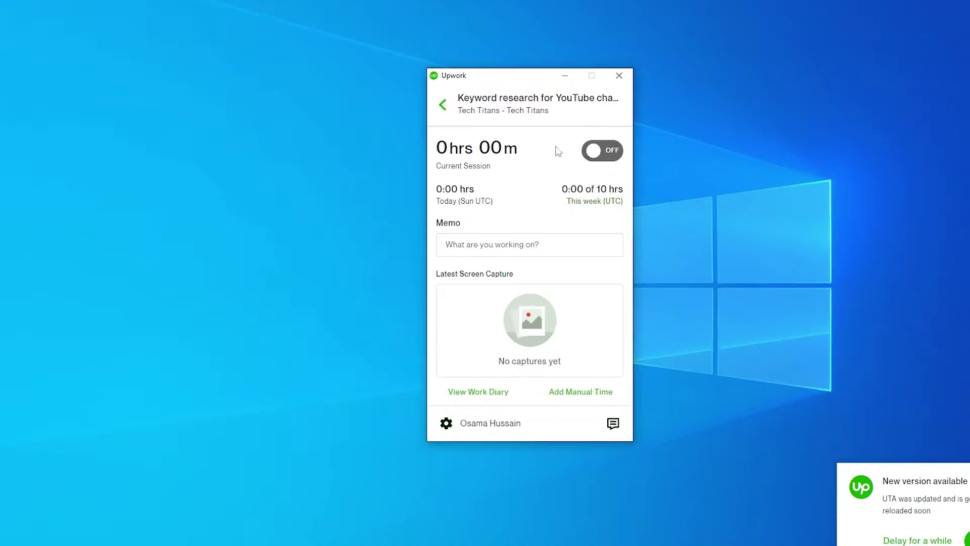
left_click(441, 108)
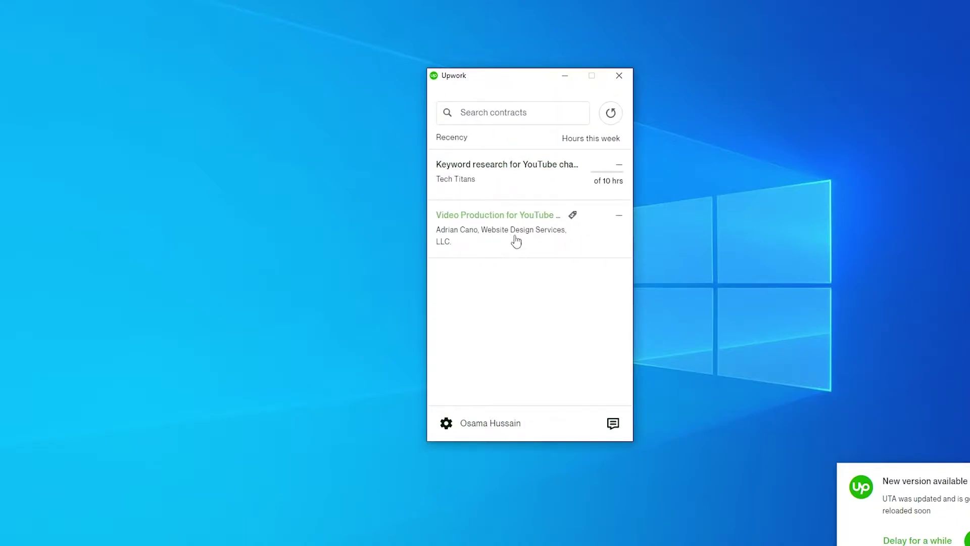
left_click(526, 189)
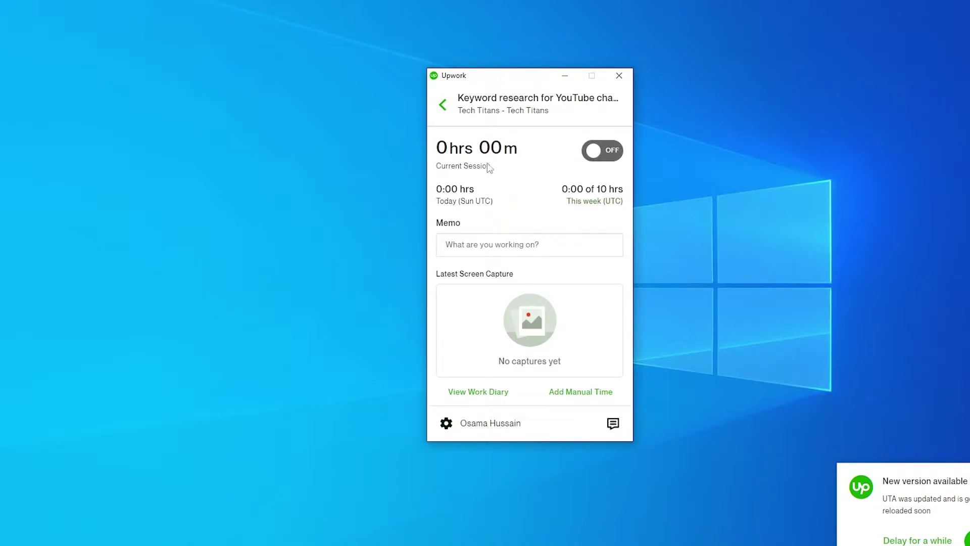
left_click(464, 245)
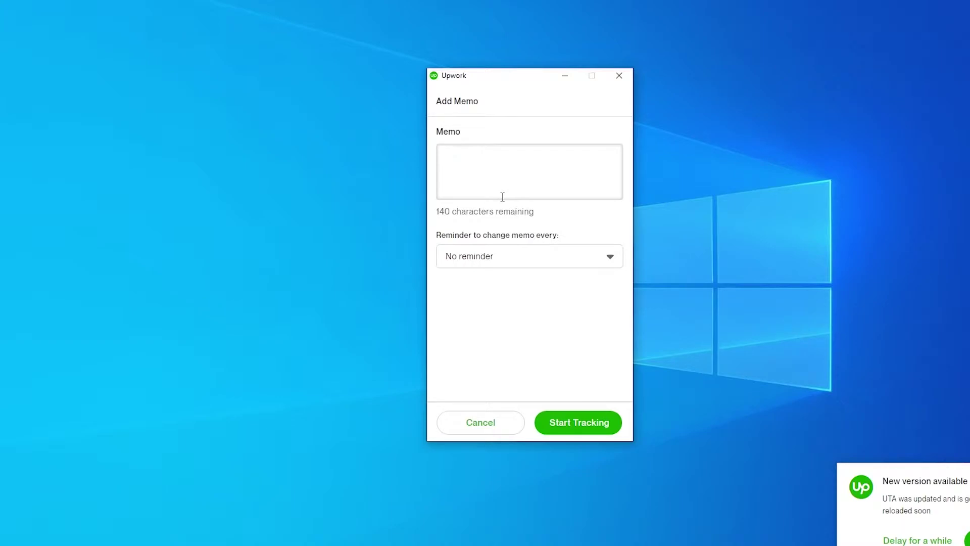
- Leave the reminder at No reminder and cancel the memo without saving
left_click(523, 263)
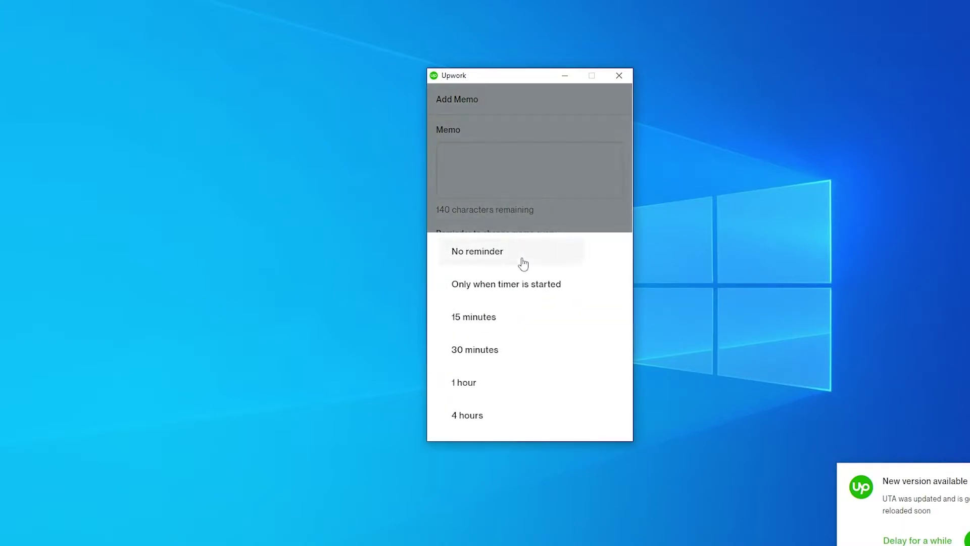
left_click(513, 231)
left_click(504, 420)
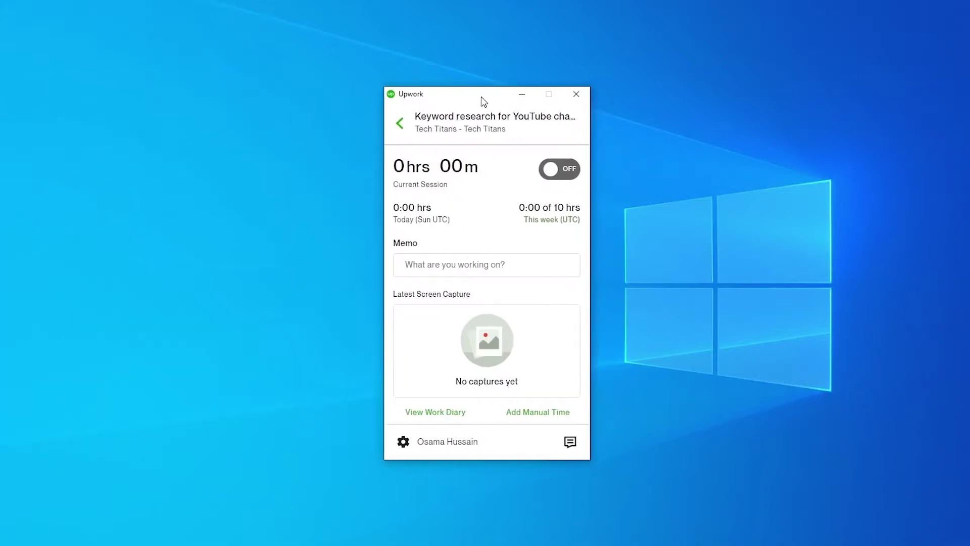
- Move the Keyword research for YouTube tracker window up and to the right on the desktop
left_click_drag(481, 96, 489, 90)
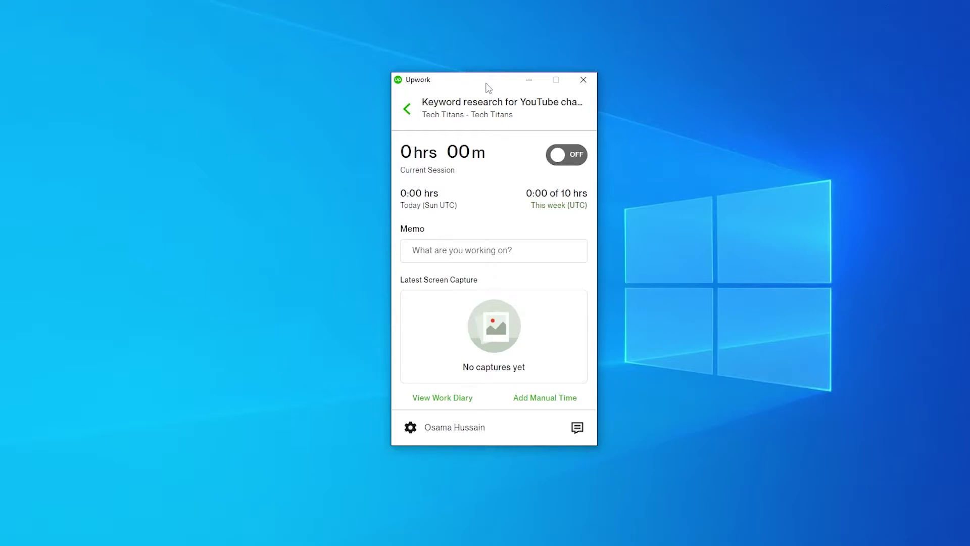
left_click_drag(476, 85, 526, 51)
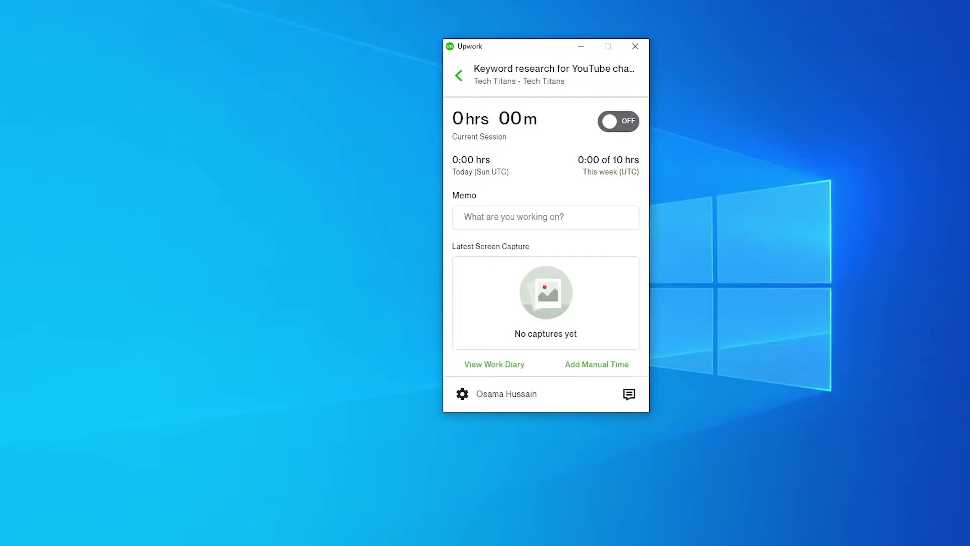